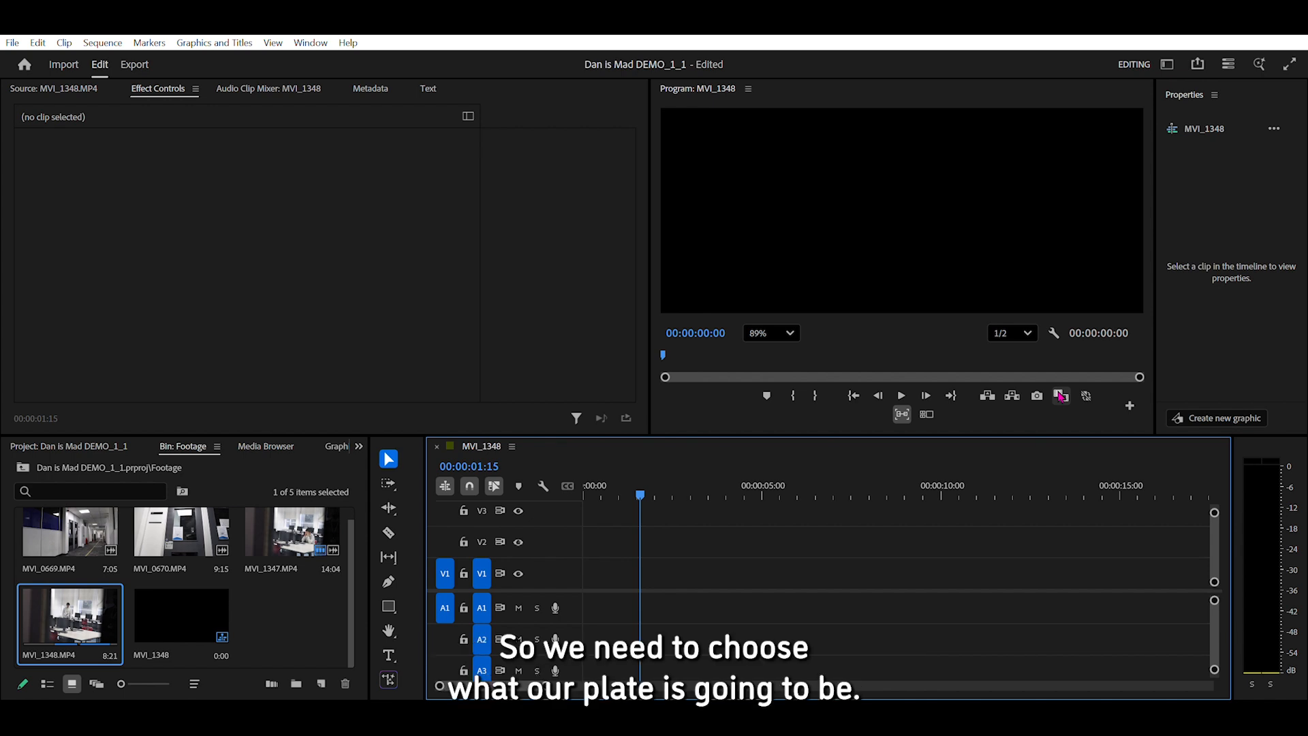
Place only the video of MVI_1347.MP4 on track V1, starting at 00:00:01:15.
double_click(303, 513)
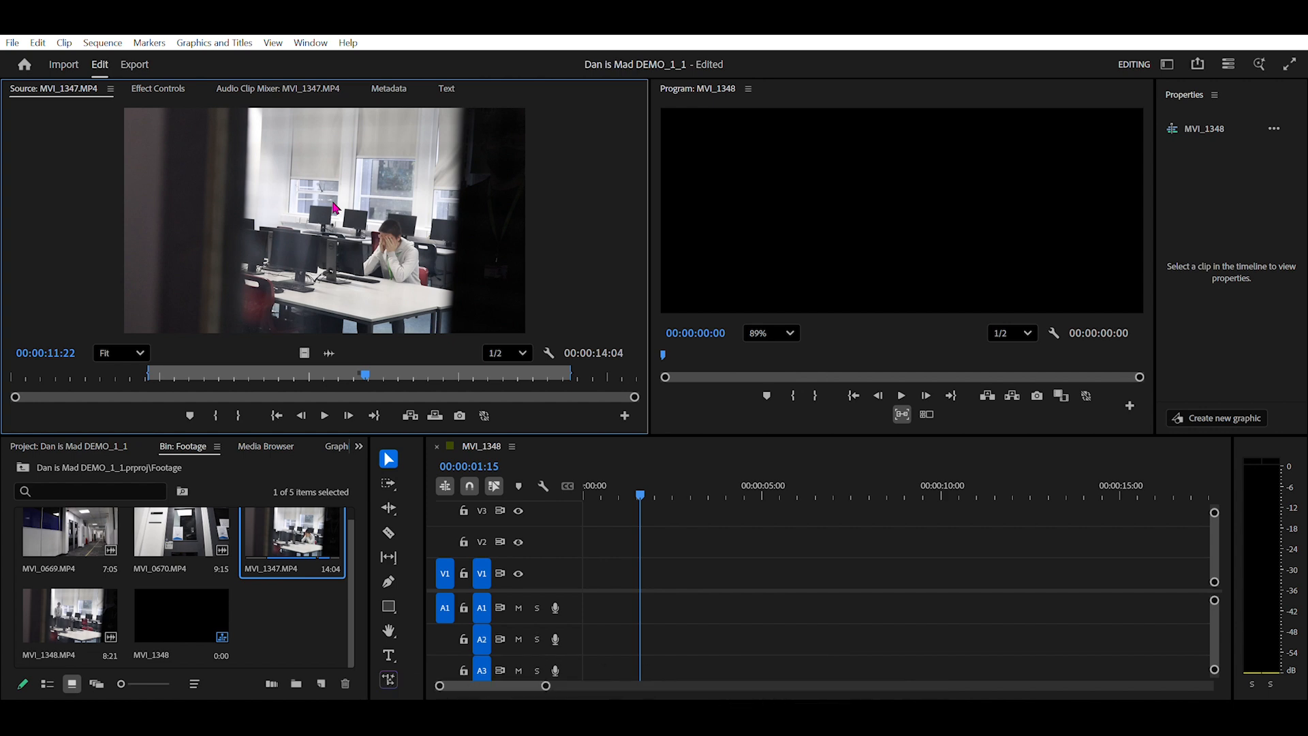
drag(366, 370, 527, 352)
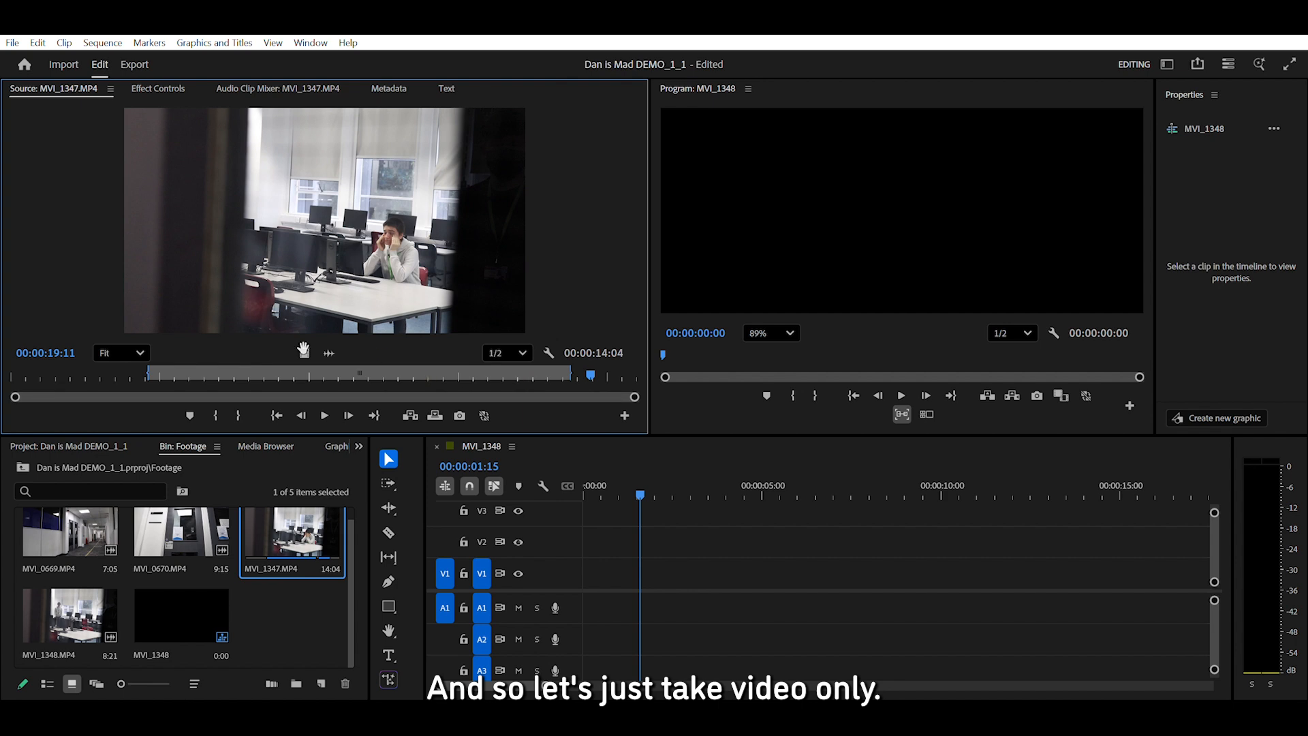
drag(529, 447, 644, 572)
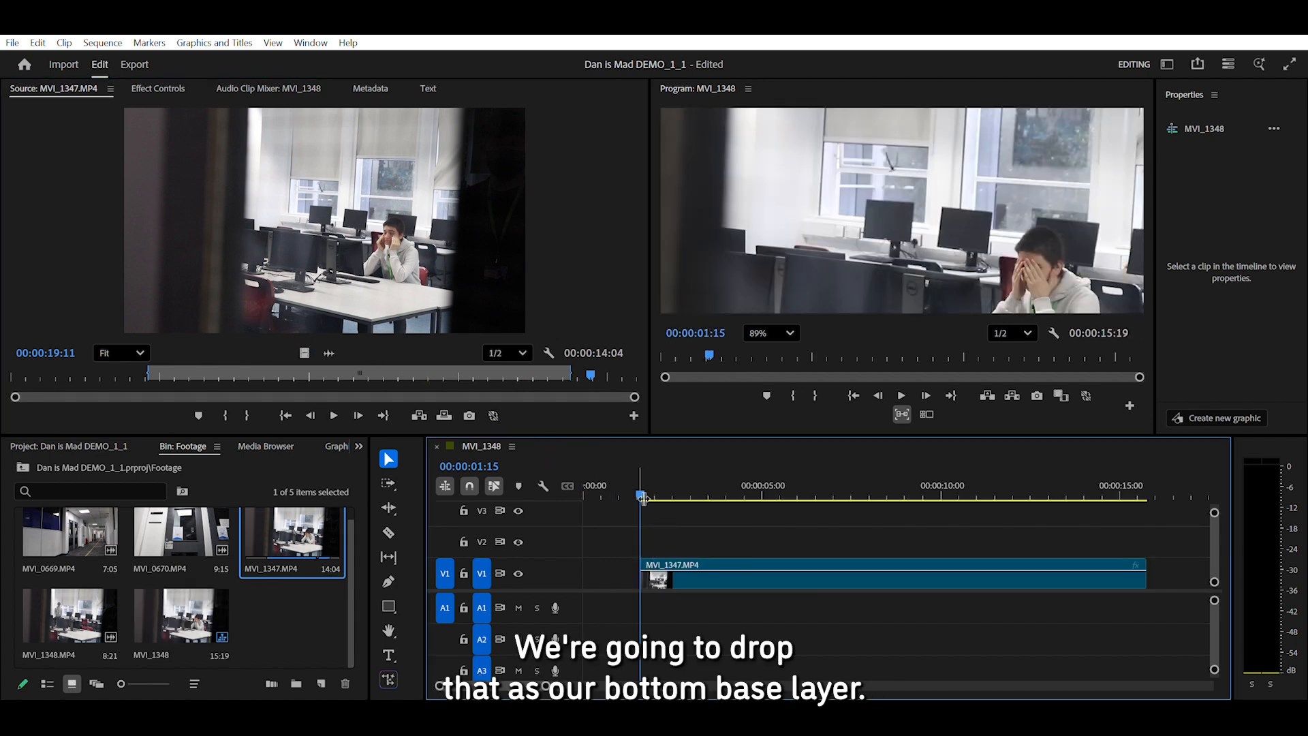
Fit the whole frame in the program preview and scrub through the MVI_1347.MP4 clip.
drag(643, 498, 975, 495)
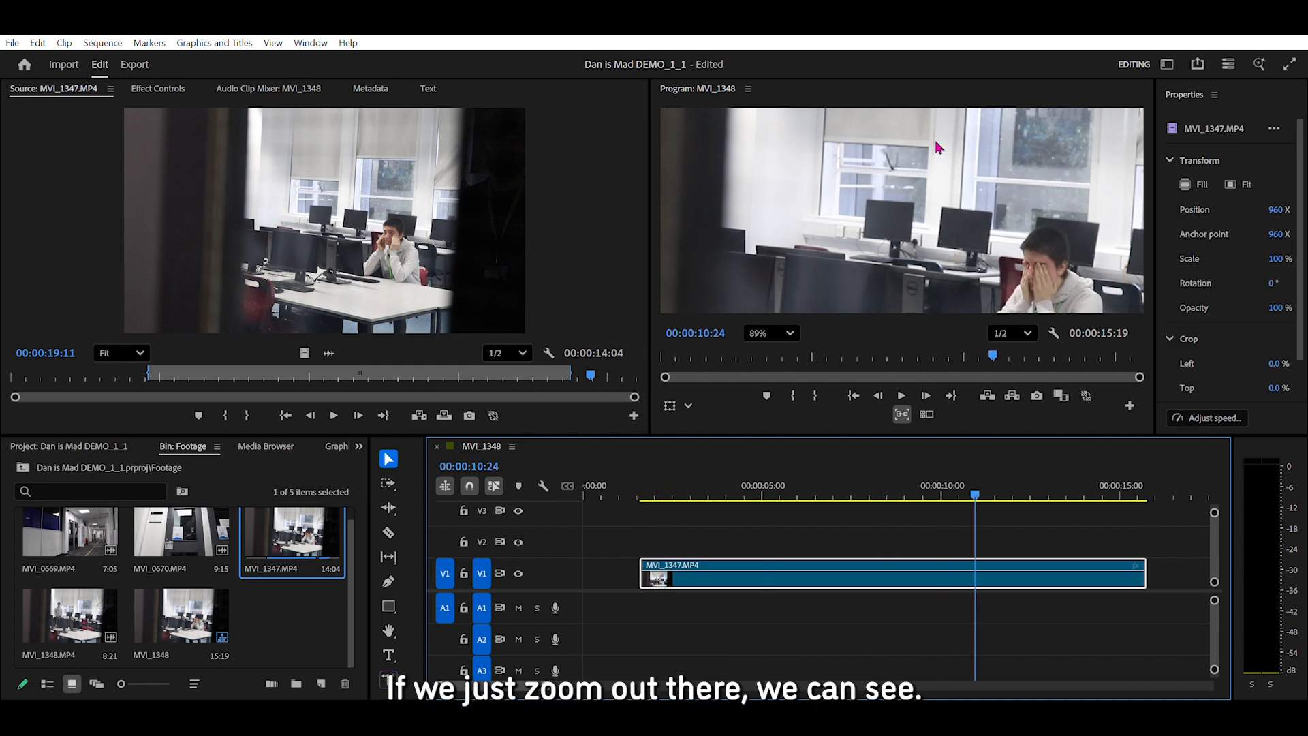
scroll(932, 188, down, 5)
click(789, 333)
click(786, 334)
click(786, 331)
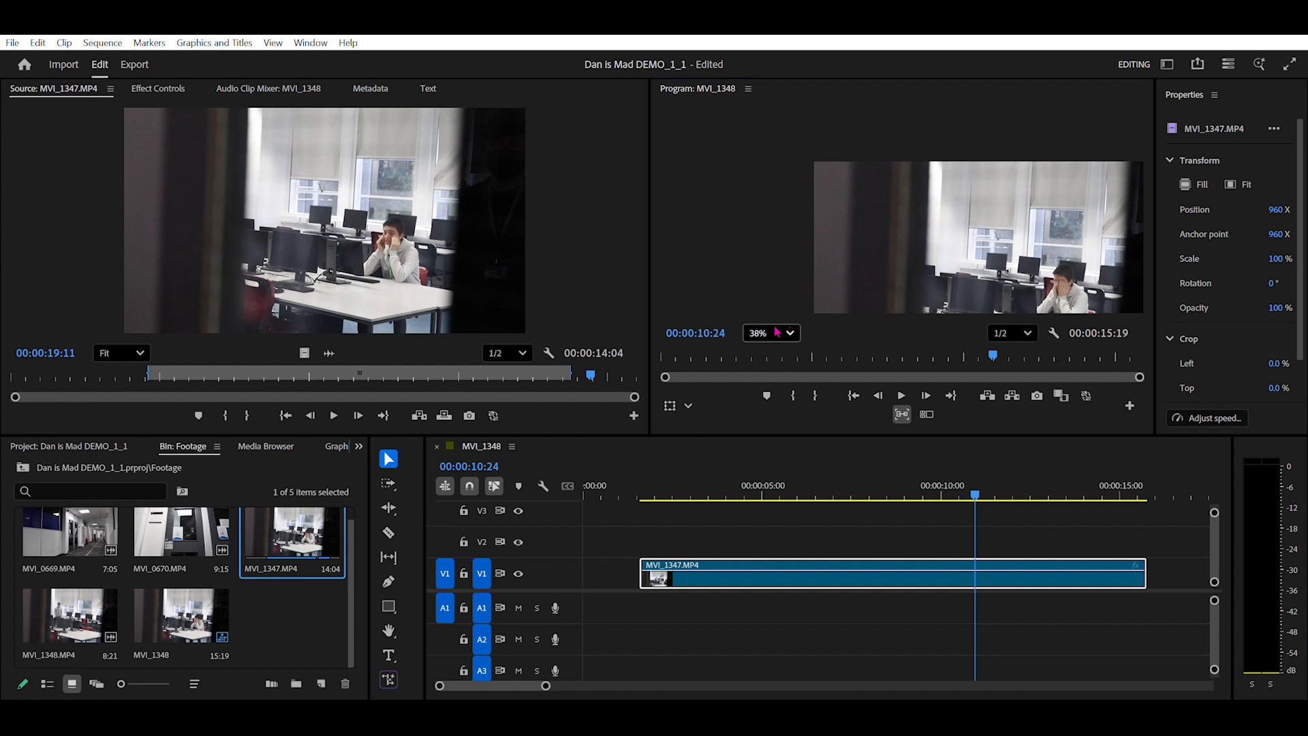
click(768, 341)
drag(975, 496, 688, 499)
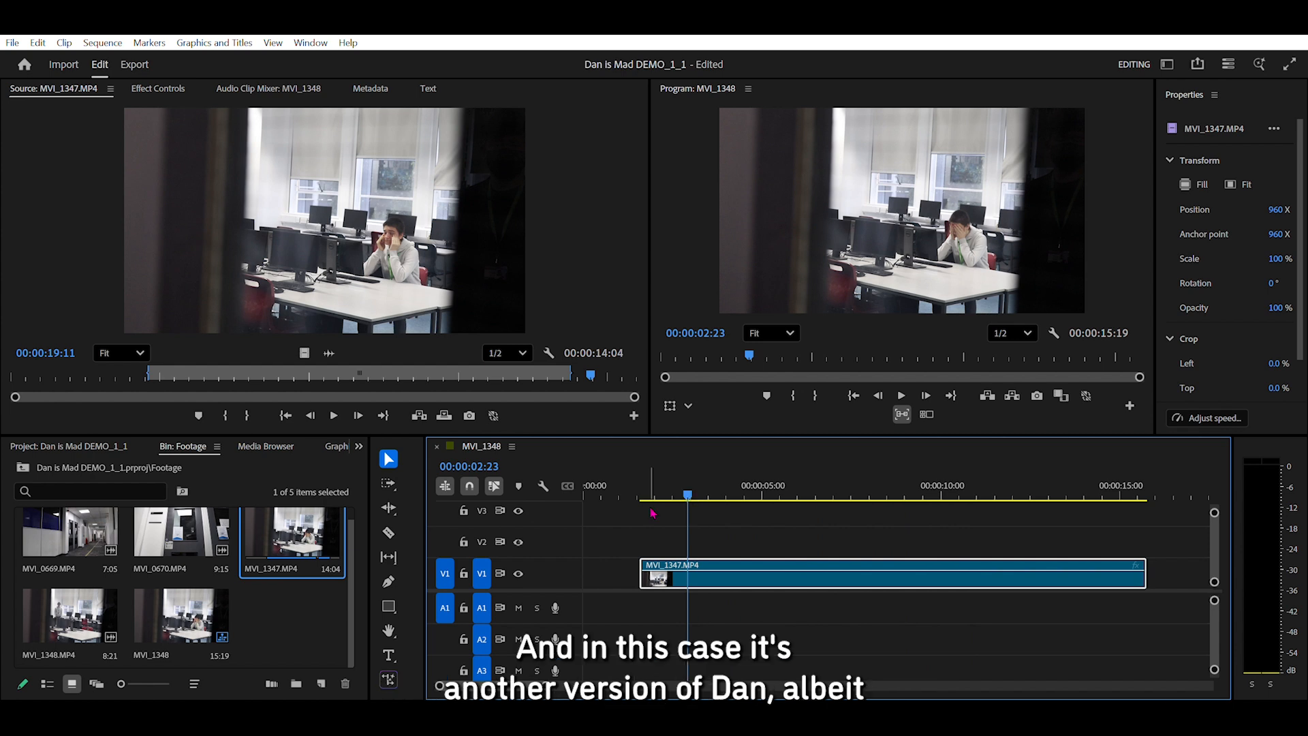
Place only the video of MVI_1348.MP4 on track V2, starting at 00:00:06:23 above the base clip.
double_click(68, 616)
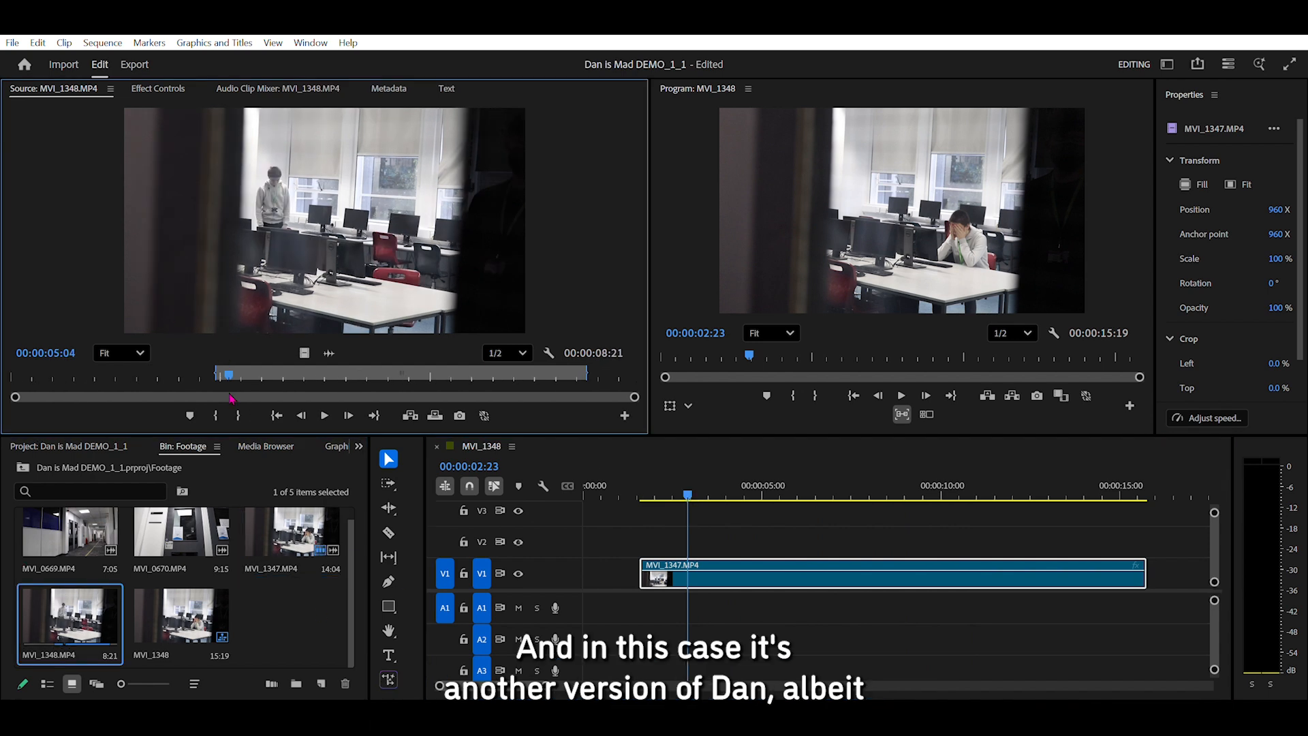
mouse_move(225, 366)
mouse_down()
mouse_move(428, 353)
mouse_move(594, 368)
mouse_move(559, 372)
mouse_up()
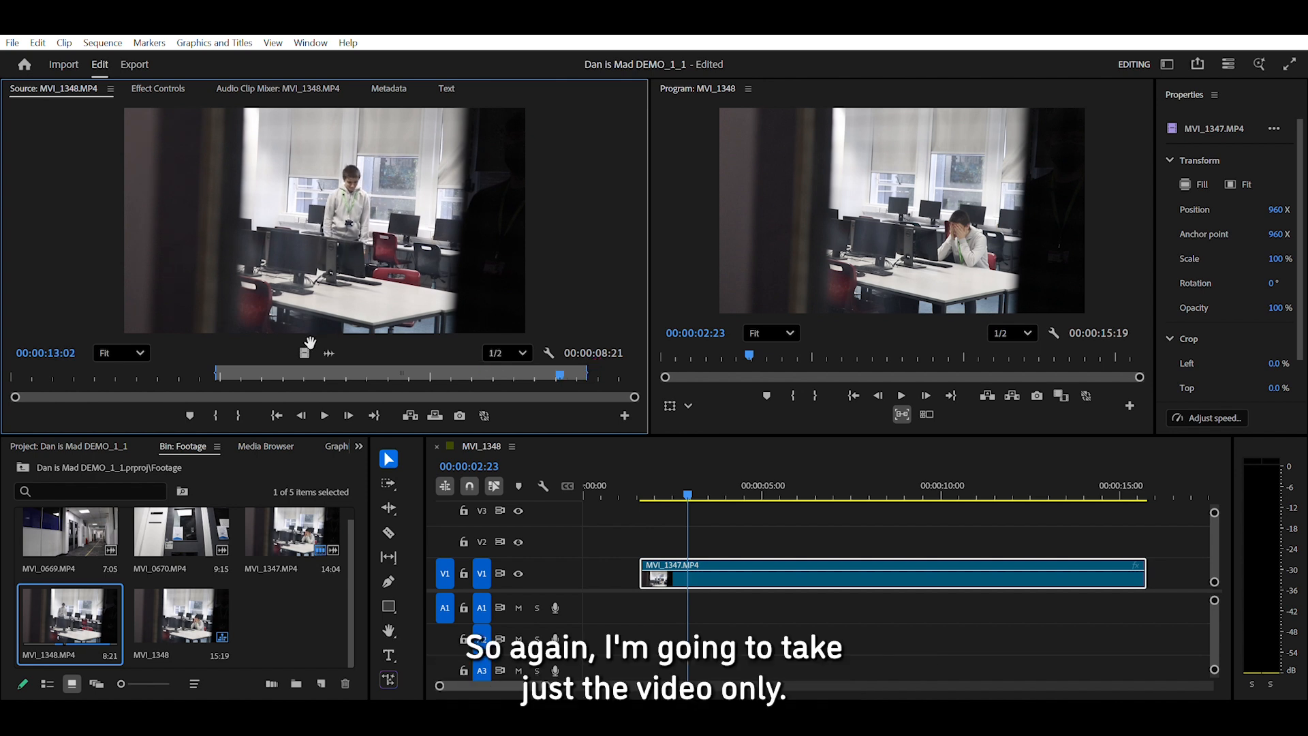
drag(360, 327, 834, 523)
Move the playhead to 00:00:08:19 and show the effect controls of the MVI_1348.MP4 clip on V2.
drag(694, 484, 903, 495)
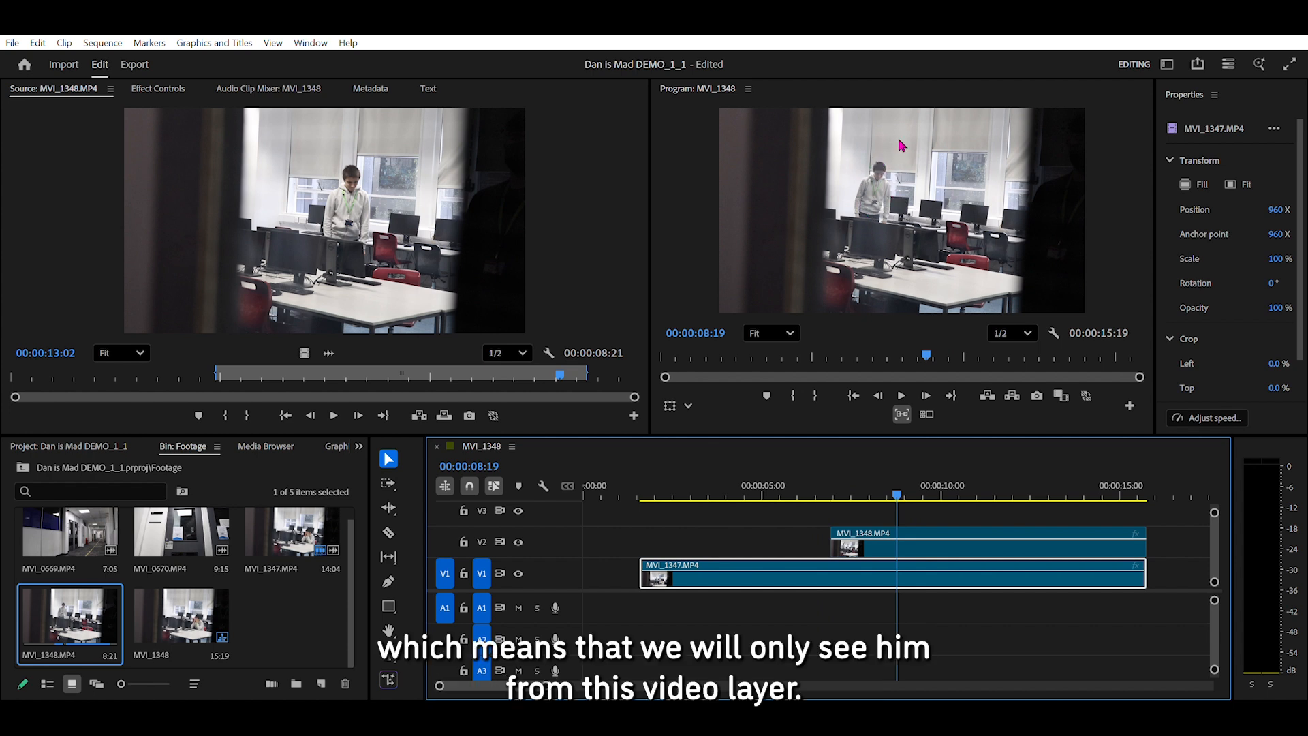
click(908, 533)
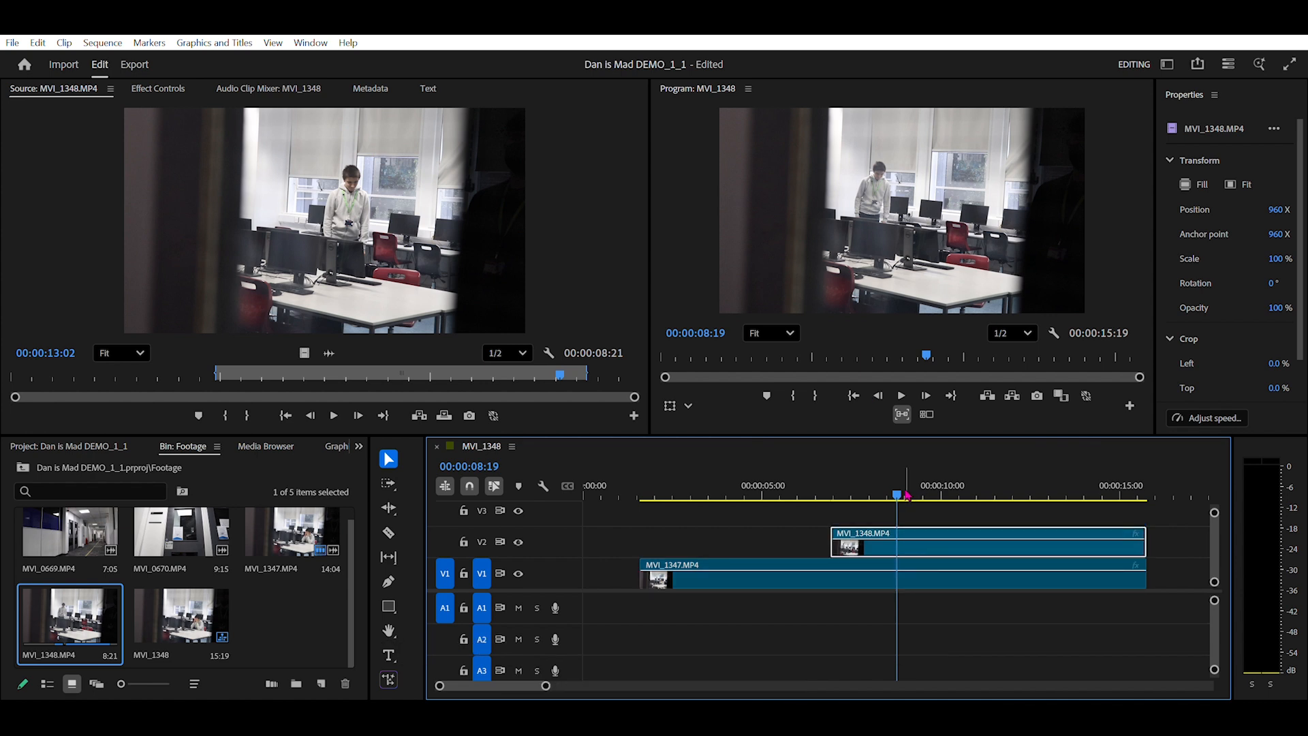
click(901, 565)
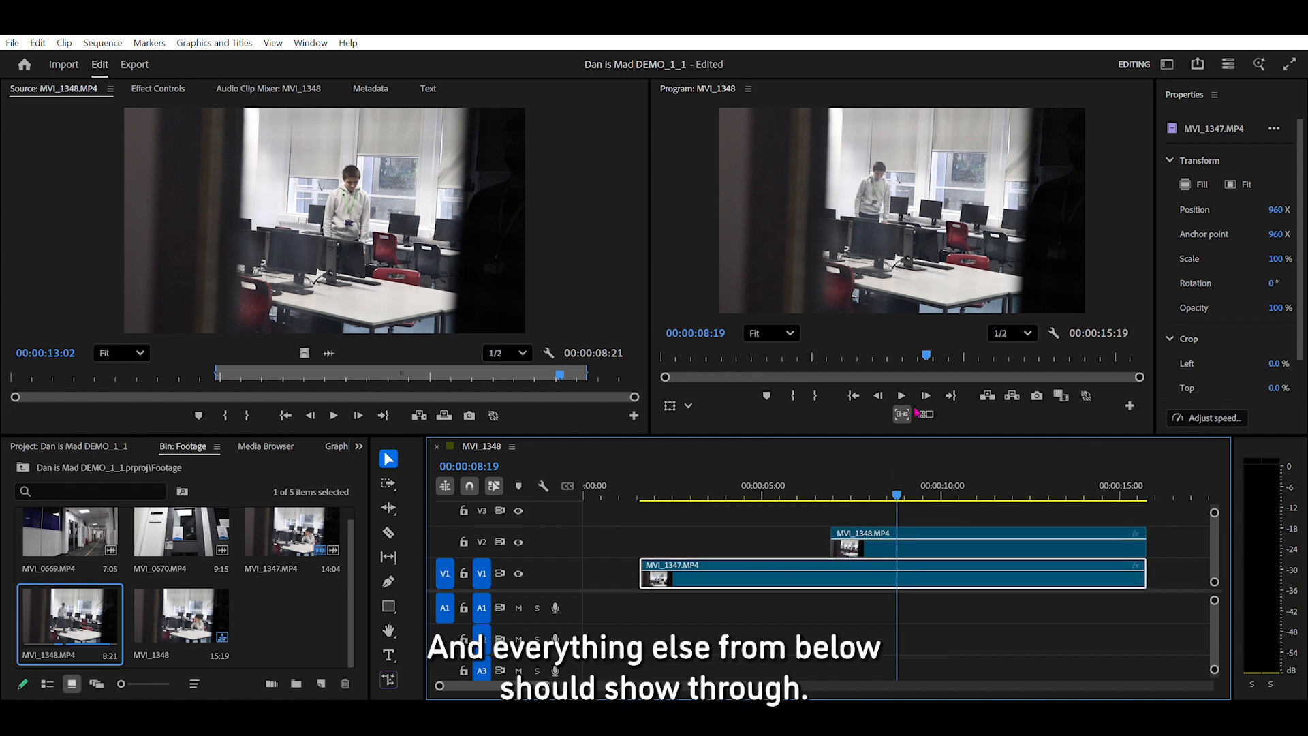
click(884, 540)
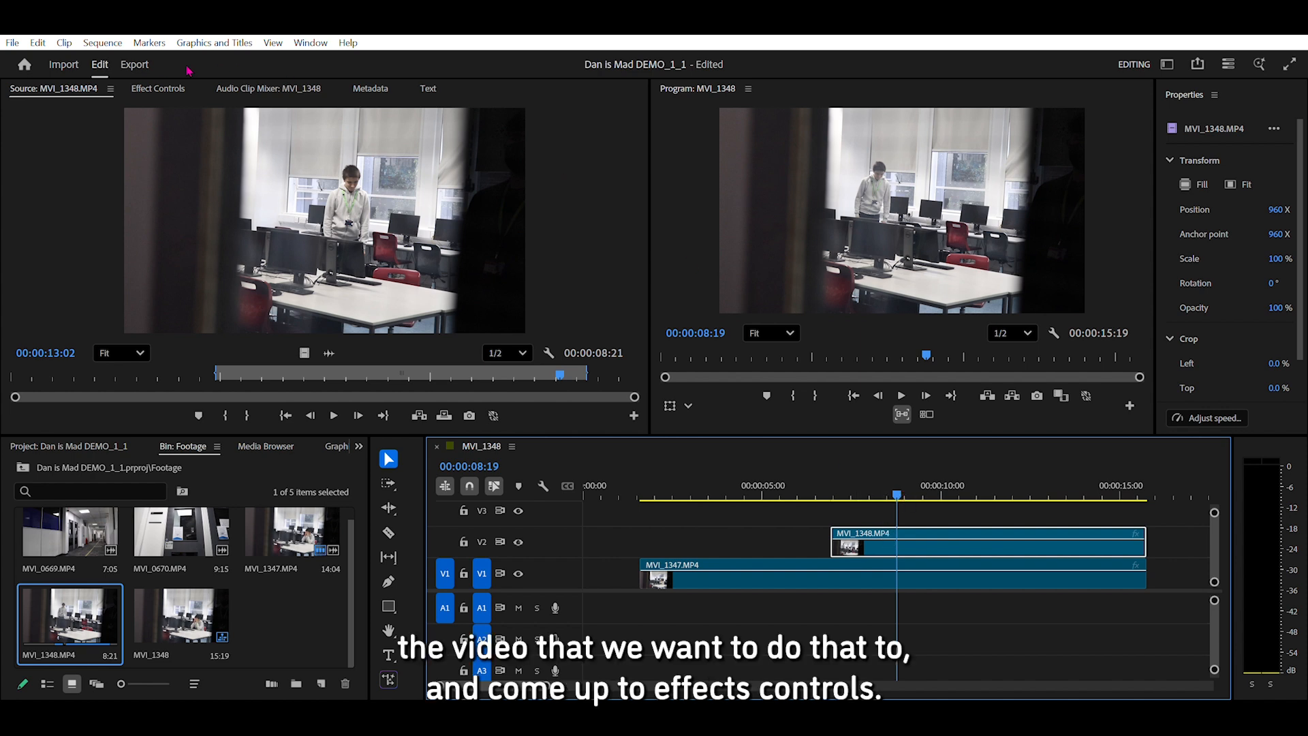
click(158, 88)
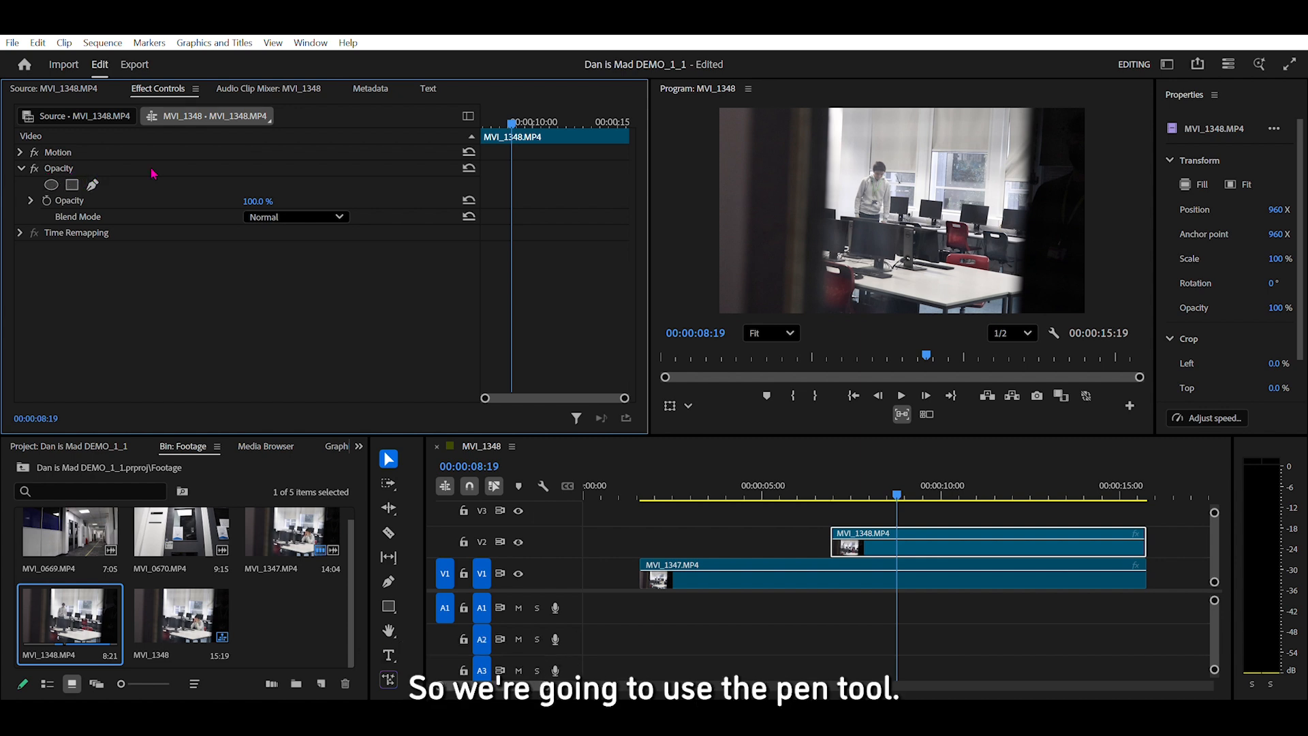
Draw a closed freeform opacity mask with the Pen tool around the standing man in the MVI_1348.MP4 clip.
scroll(878, 182, up, 2)
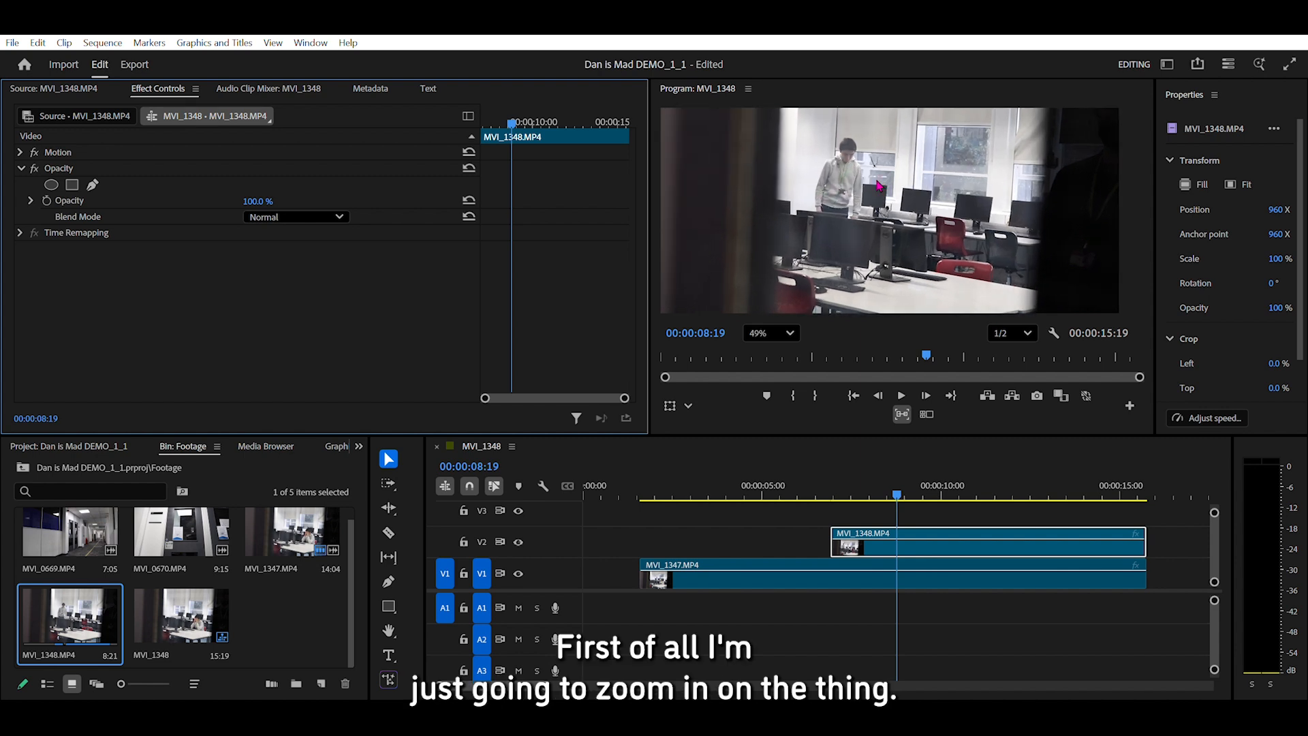
scroll(836, 142, up, 1)
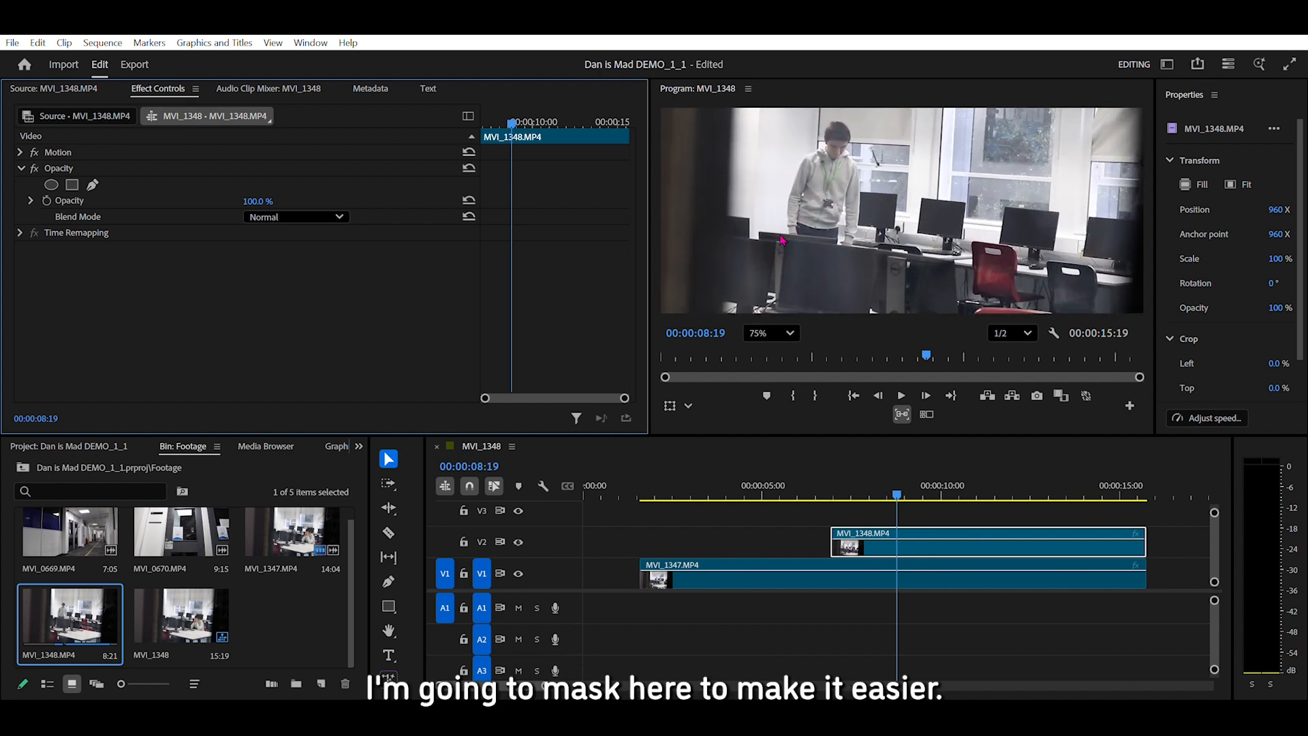
click(92, 183)
click(787, 232)
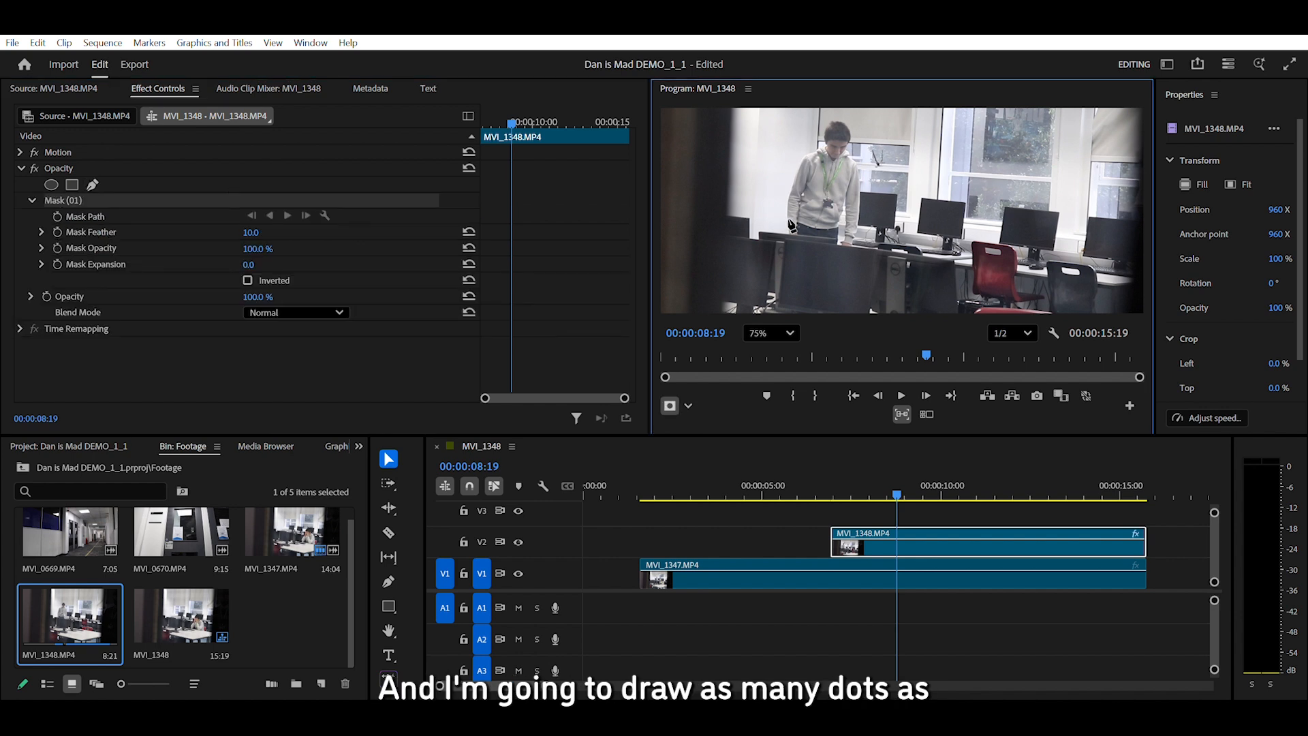
click(782, 212)
click(787, 186)
click(796, 165)
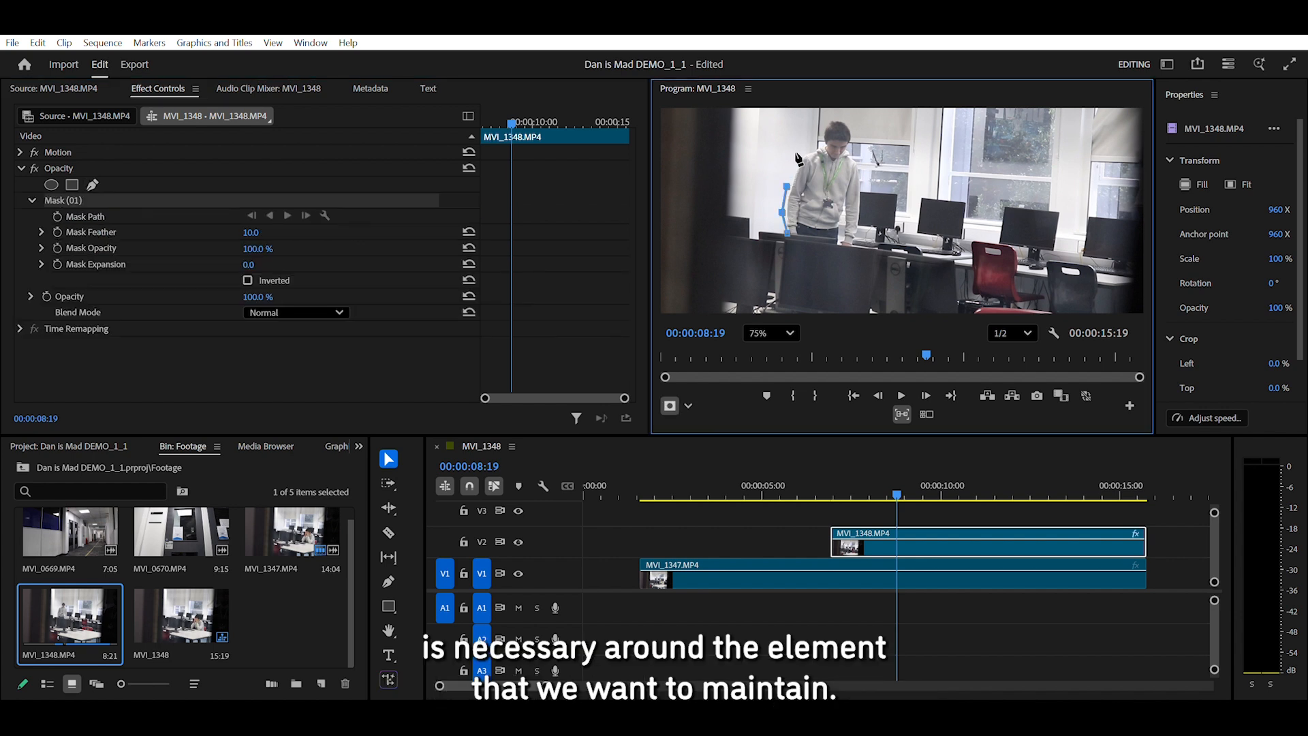
click(806, 147)
click(821, 128)
click(838, 115)
click(847, 119)
click(858, 131)
click(853, 148)
click(858, 161)
click(865, 173)
click(865, 191)
click(863, 214)
click(856, 247)
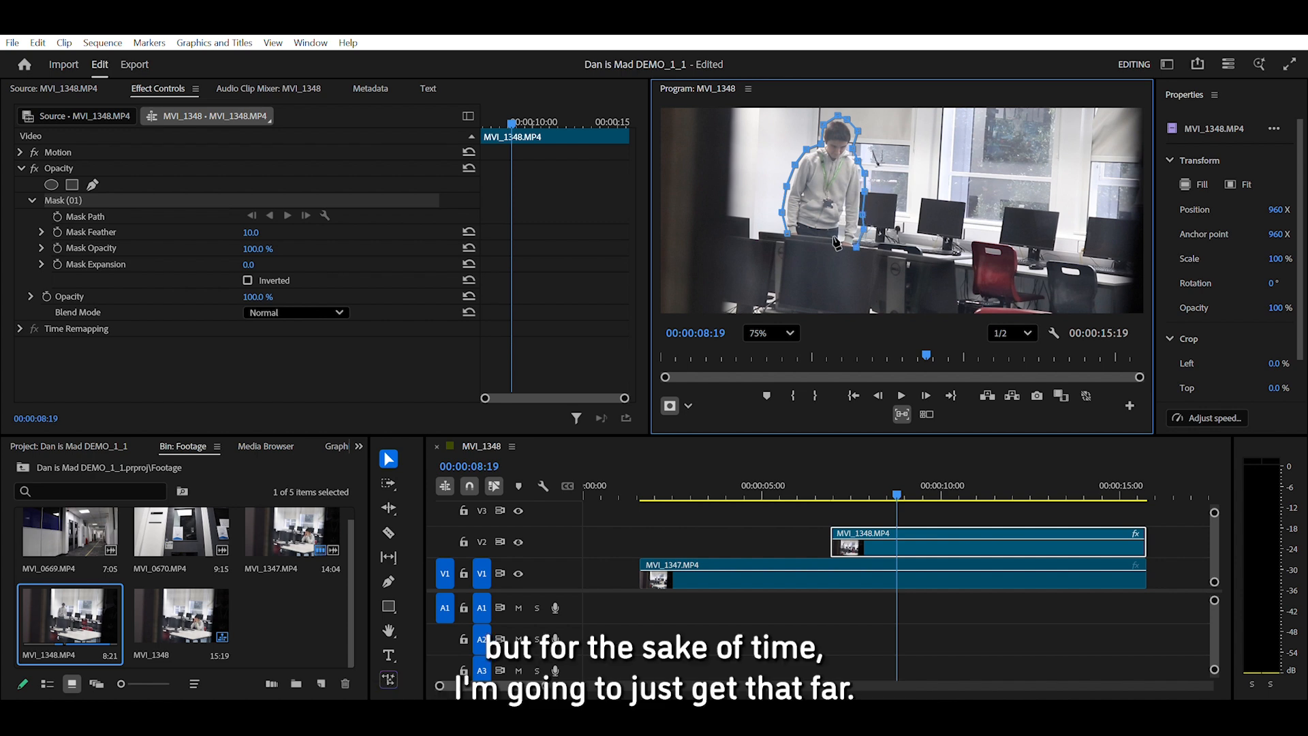
click(792, 230)
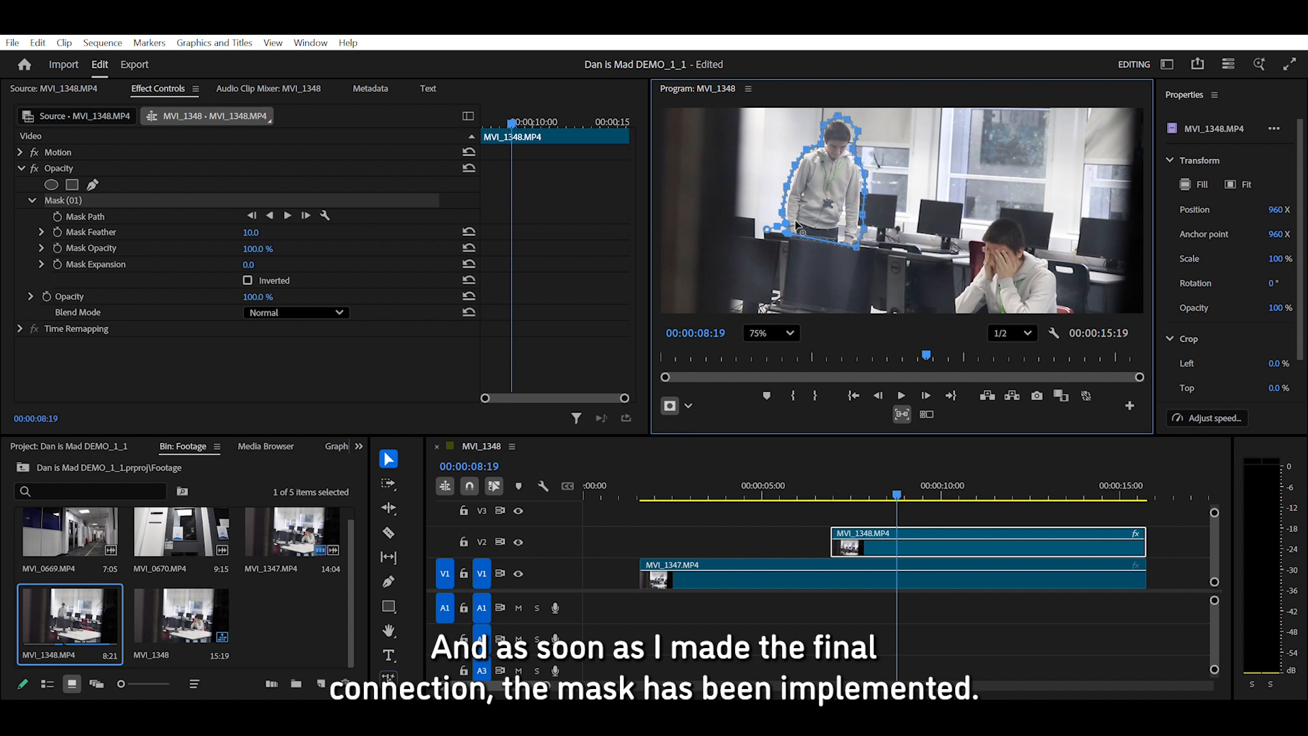
At the start of the MVI_1348.MP4 clip, reposition the mask over the standing man and set its feather to 31.7.
mouse_move(840, 205)
mouse_down()
mouse_move(808, 216)
mouse_move(848, 205)
mouse_move(838, 208)
mouse_move(1015, 254)
mouse_move(859, 267)
mouse_move(817, 244)
mouse_move(841, 206)
mouse_up()
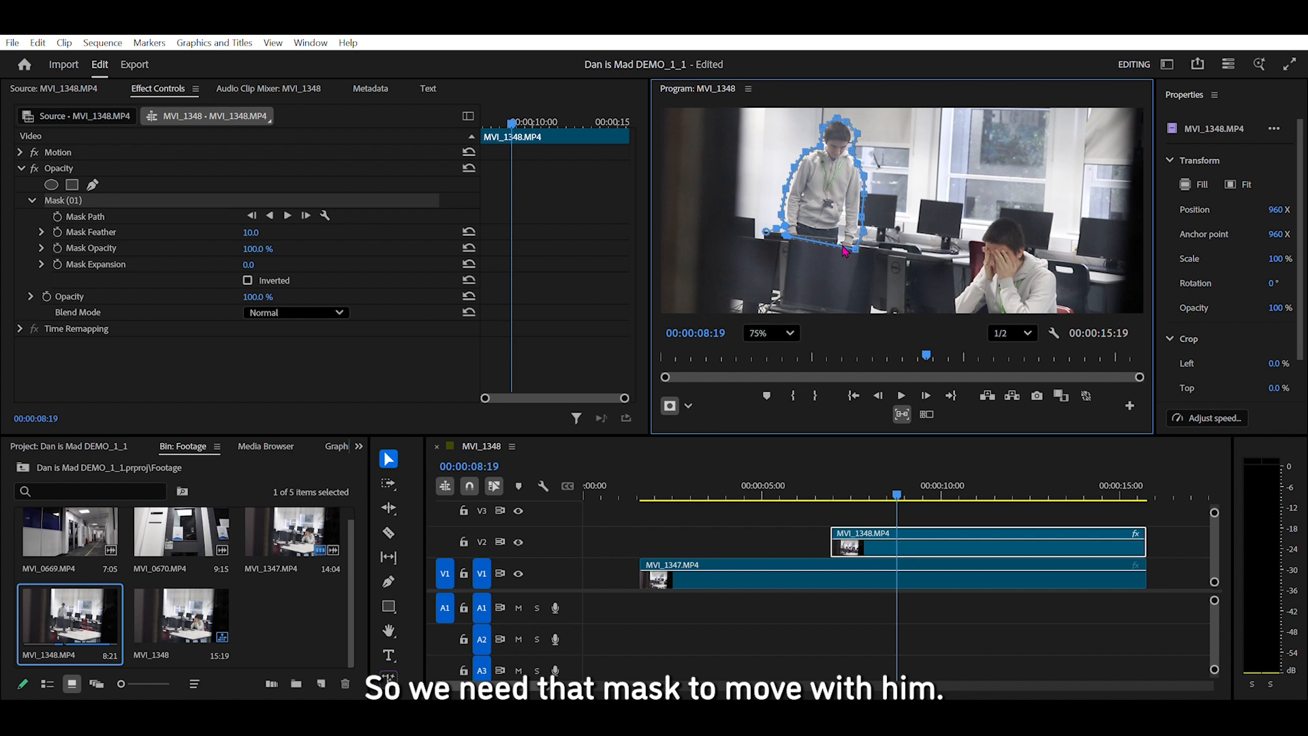
drag(513, 113, 483, 115)
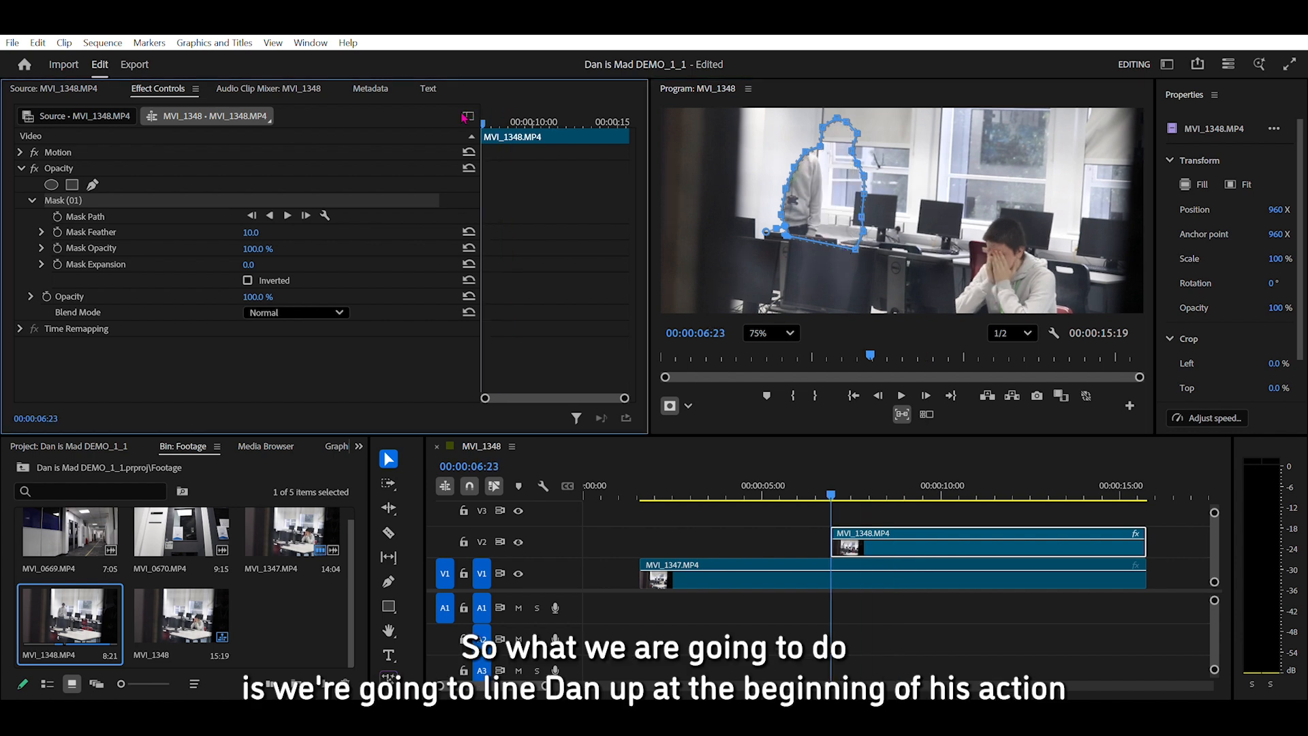
drag(806, 188, 772, 182)
drag(727, 225, 804, 201)
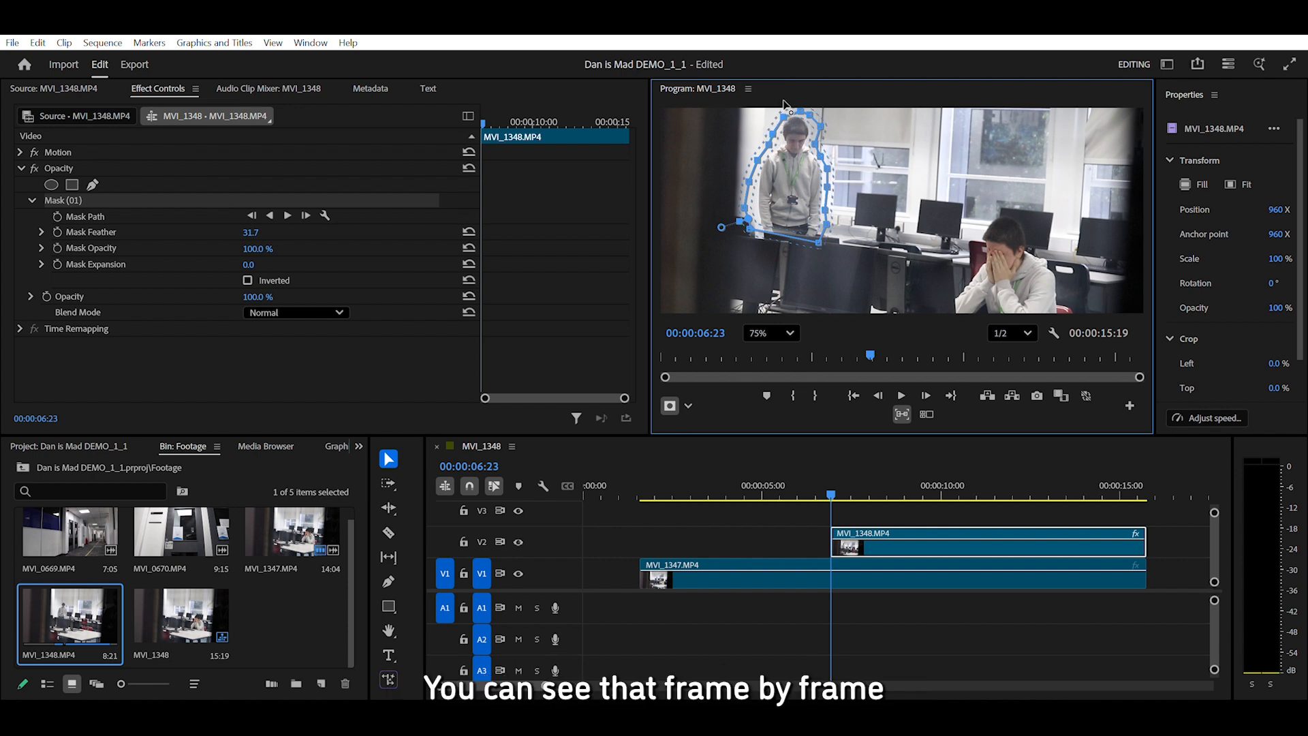
drag(786, 219, 787, 218)
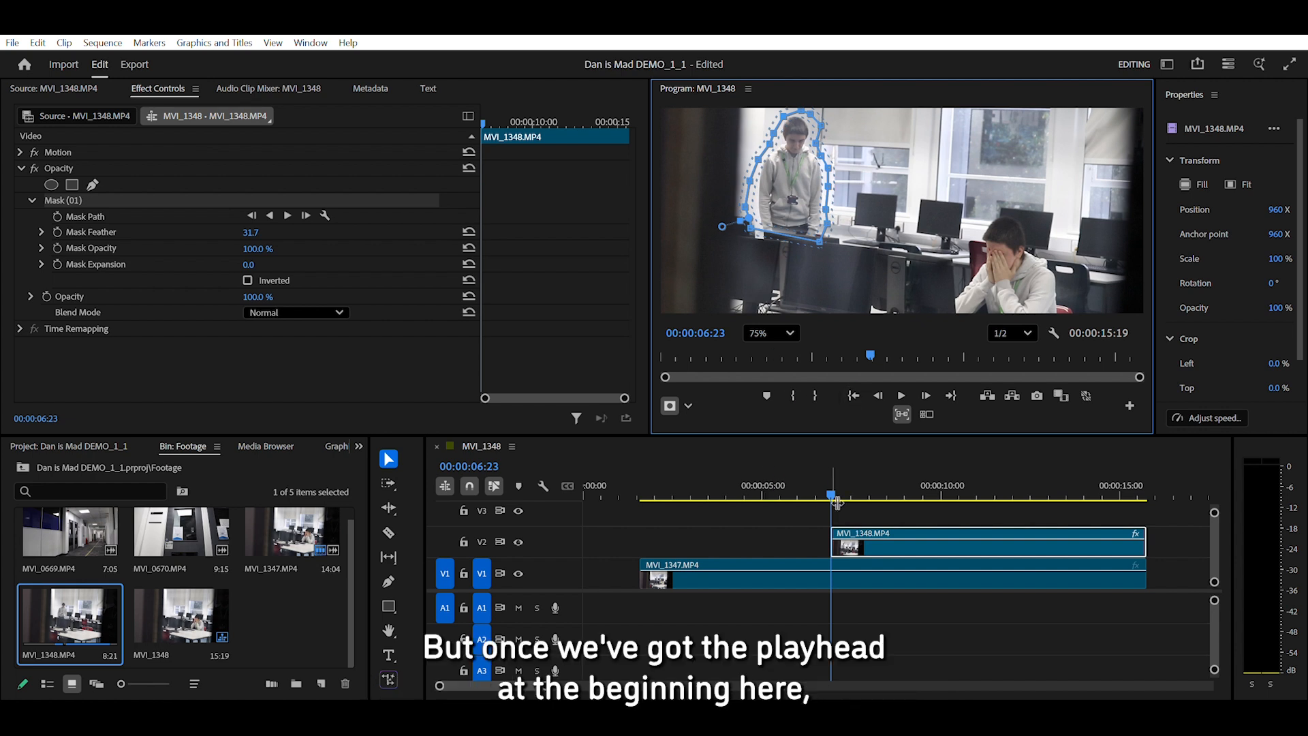
Track the mask path forward through the clip and extend the mask outline above the man's head at 00:00:12:22.
click(288, 213)
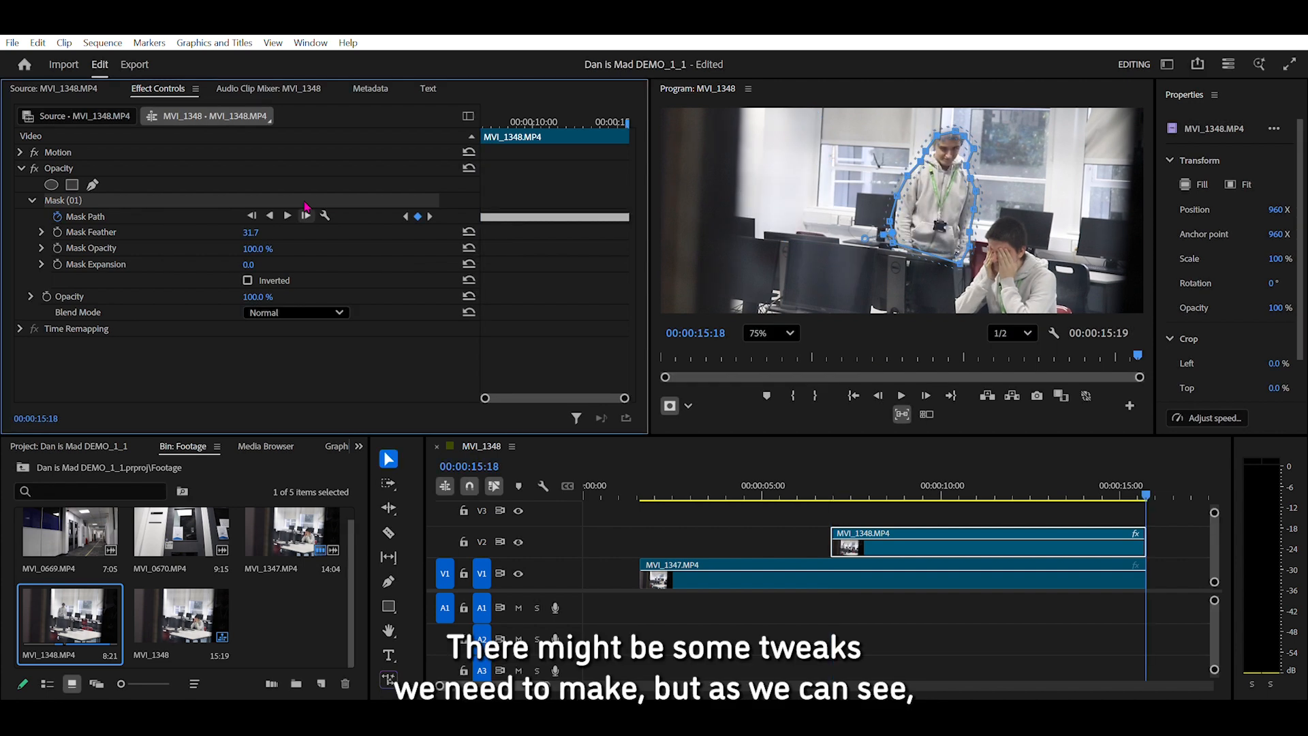
drag(1147, 485, 1044, 471)
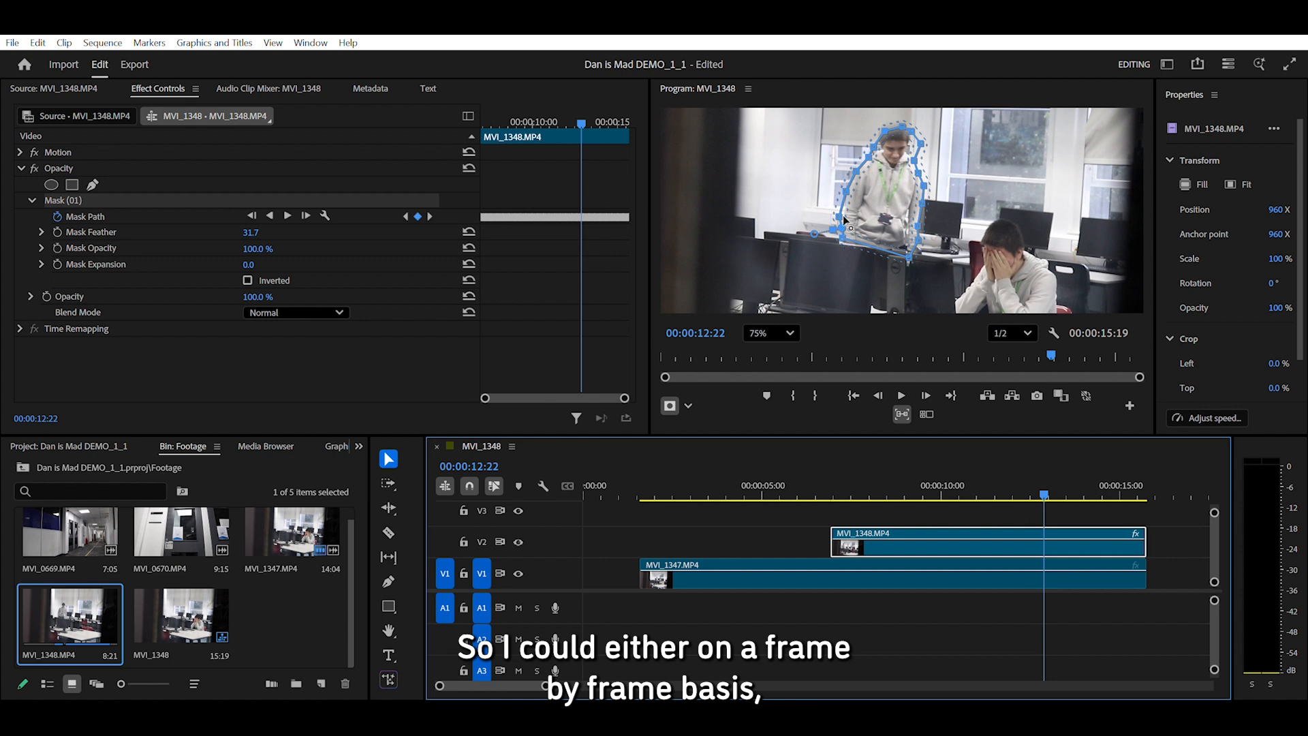
drag(844, 227, 844, 232)
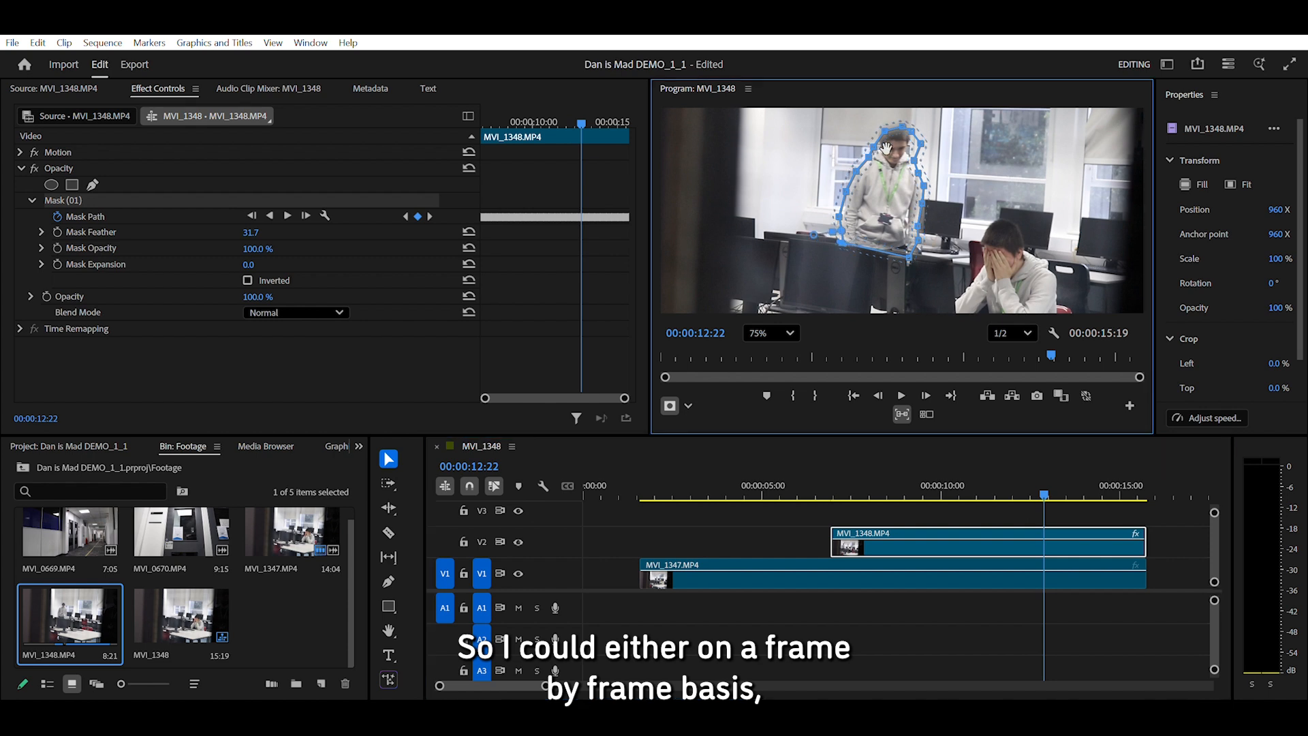
drag(877, 140, 882, 109)
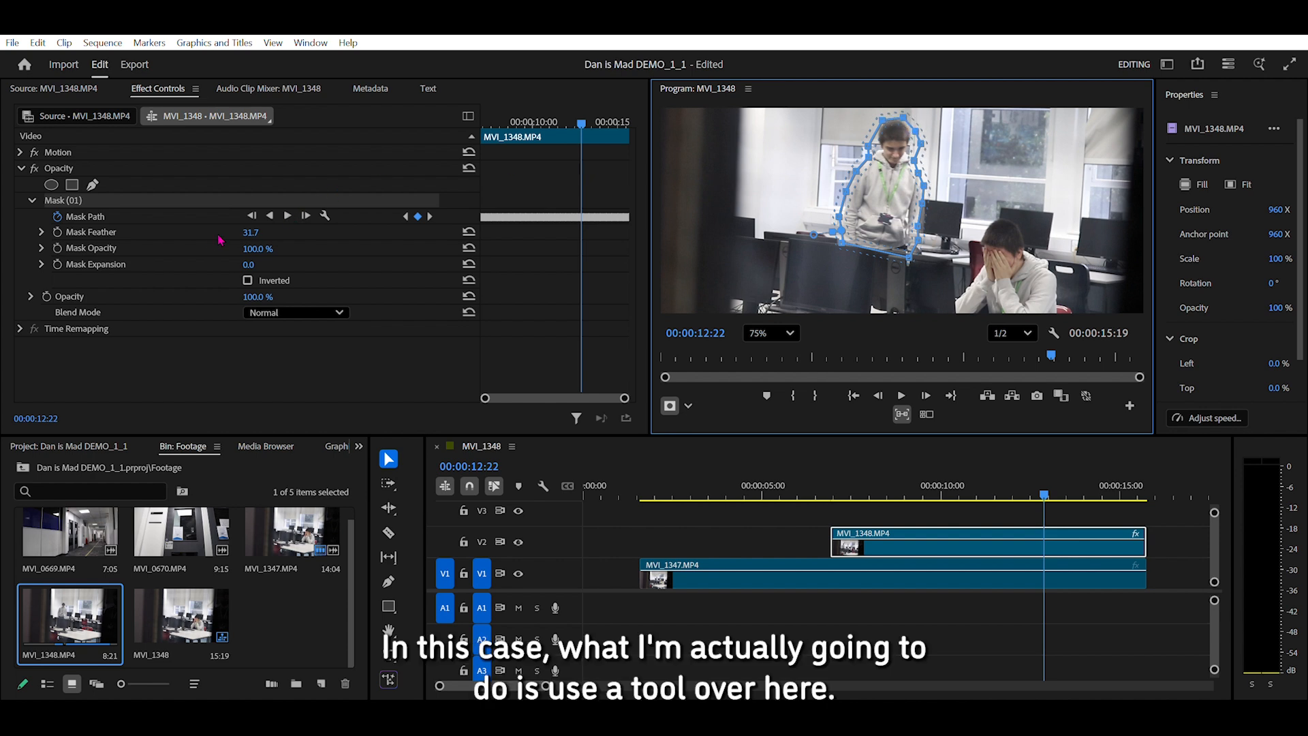
Set the mask's expansion to 25.0, its feather to 18.0 and its opacity to 72.0 %.
mouse_move(252, 263)
mouse_down()
mouse_move(268, 263)
mouse_move(252, 265)
mouse_up()
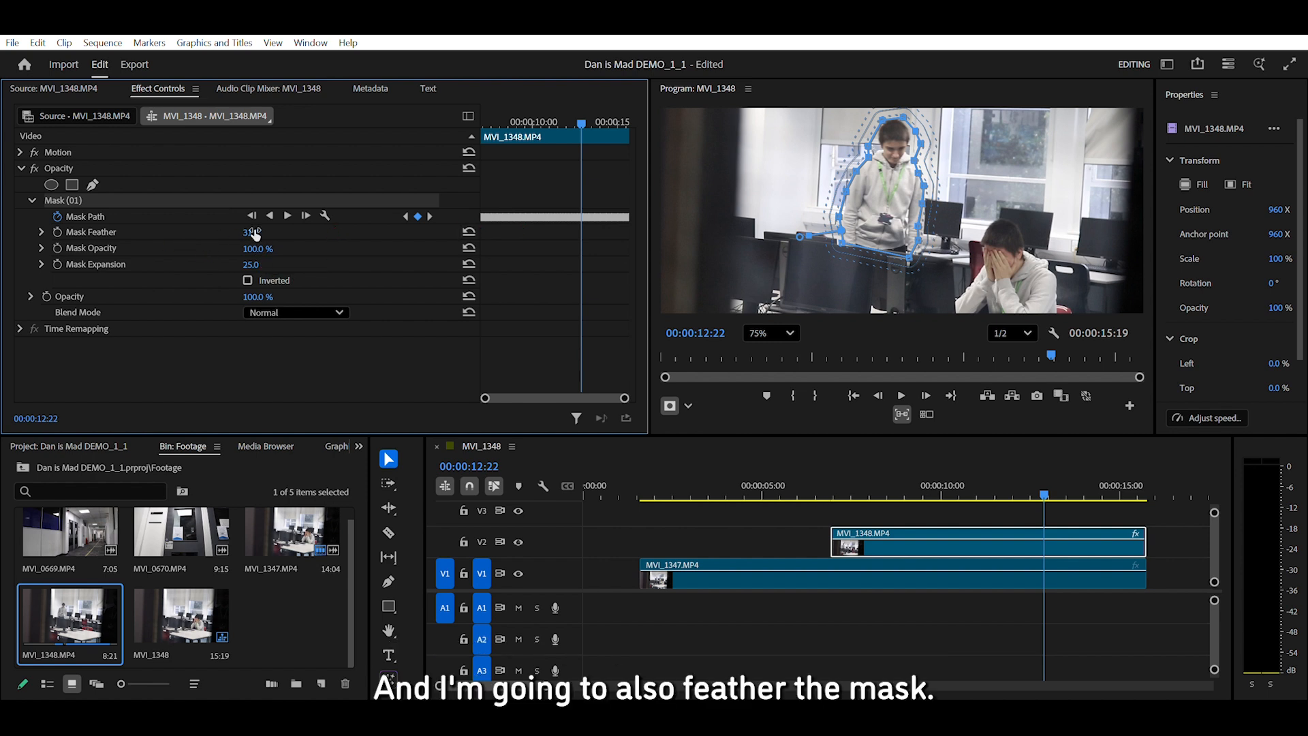
mouse_move(255, 228)
mouse_down()
mouse_move(231, 229)
mouse_move(248, 228)
mouse_up()
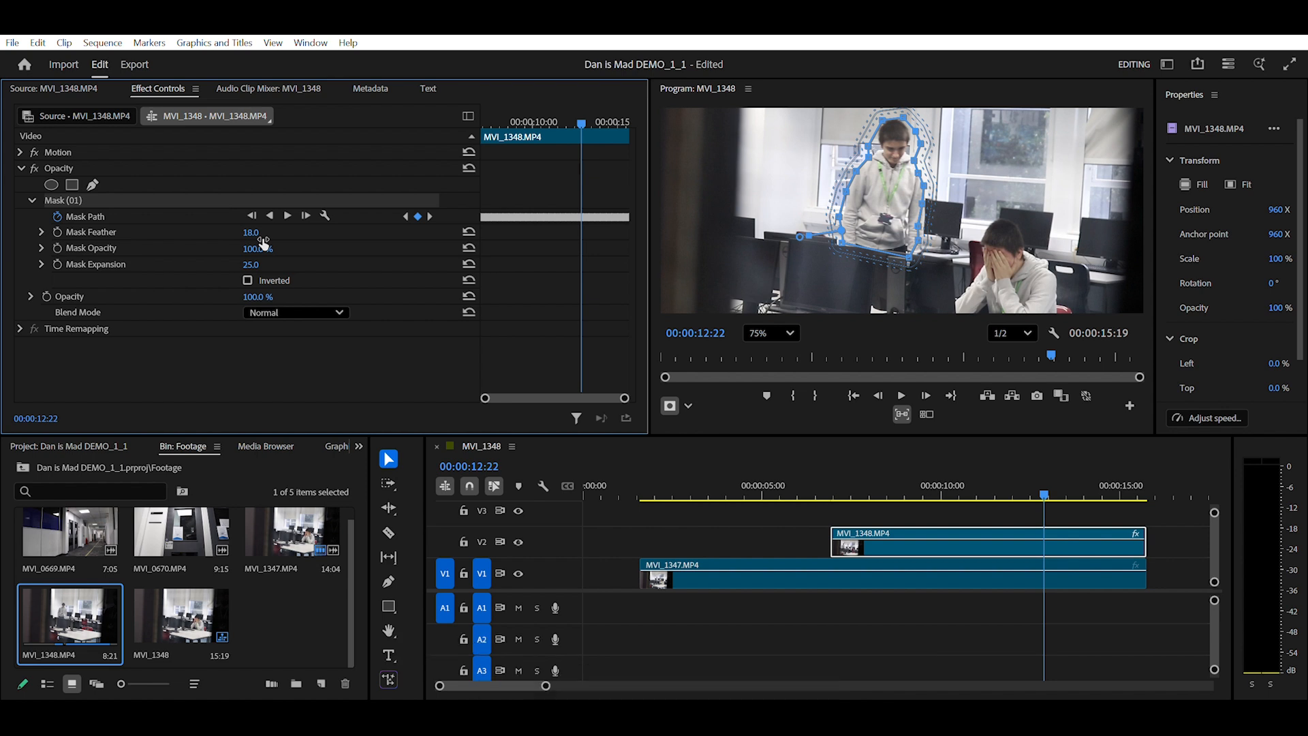
drag(258, 248, 244, 249)
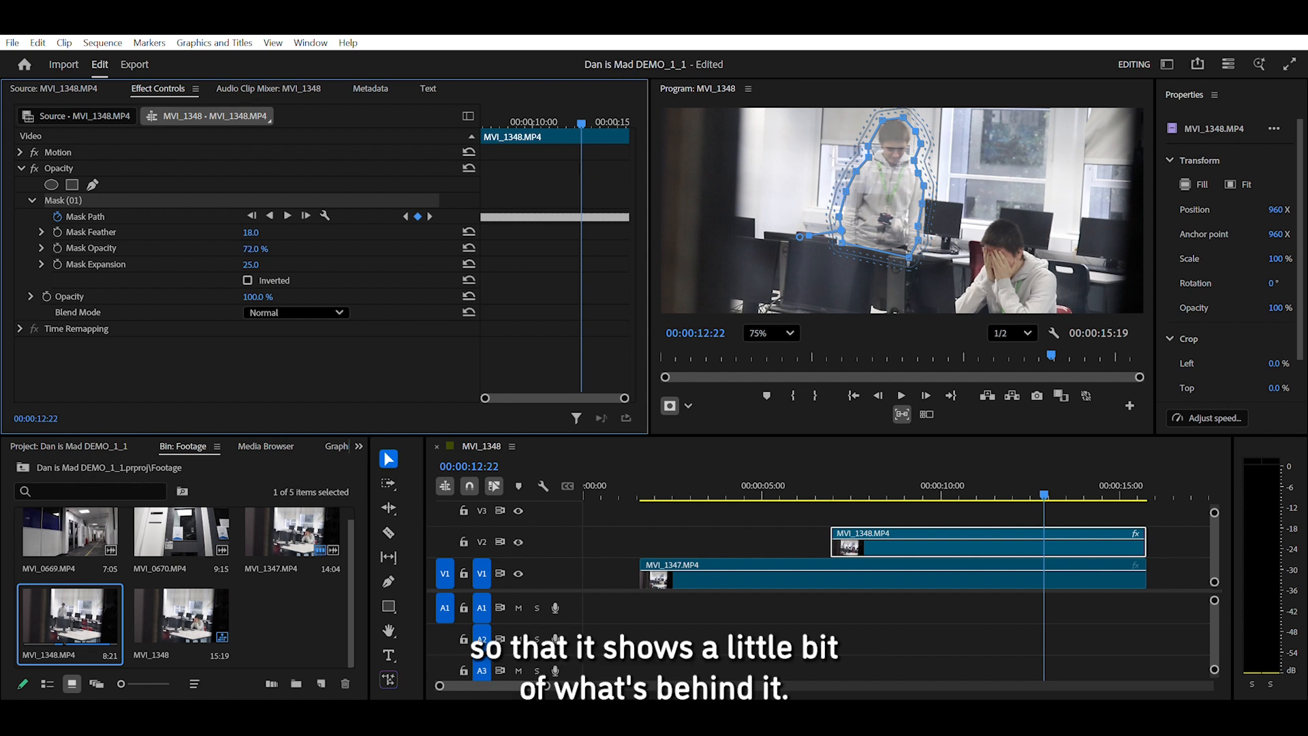
Add a fade-in at the start of the V2 clip using Pen tool opacity keyframes, and play it back.
mouse_move(1049, 482)
mouse_down()
mouse_move(831, 488)
mouse_move(1128, 451)
mouse_move(1046, 469)
mouse_up()
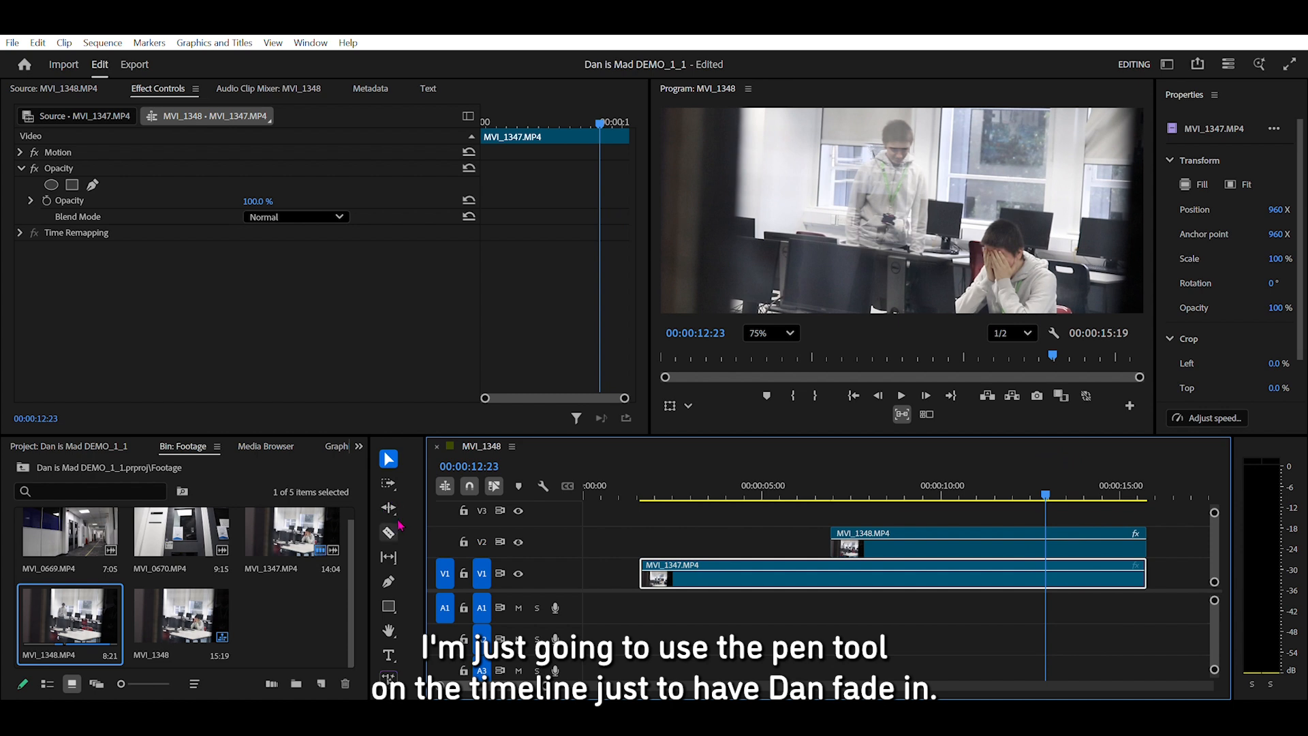
click(388, 582)
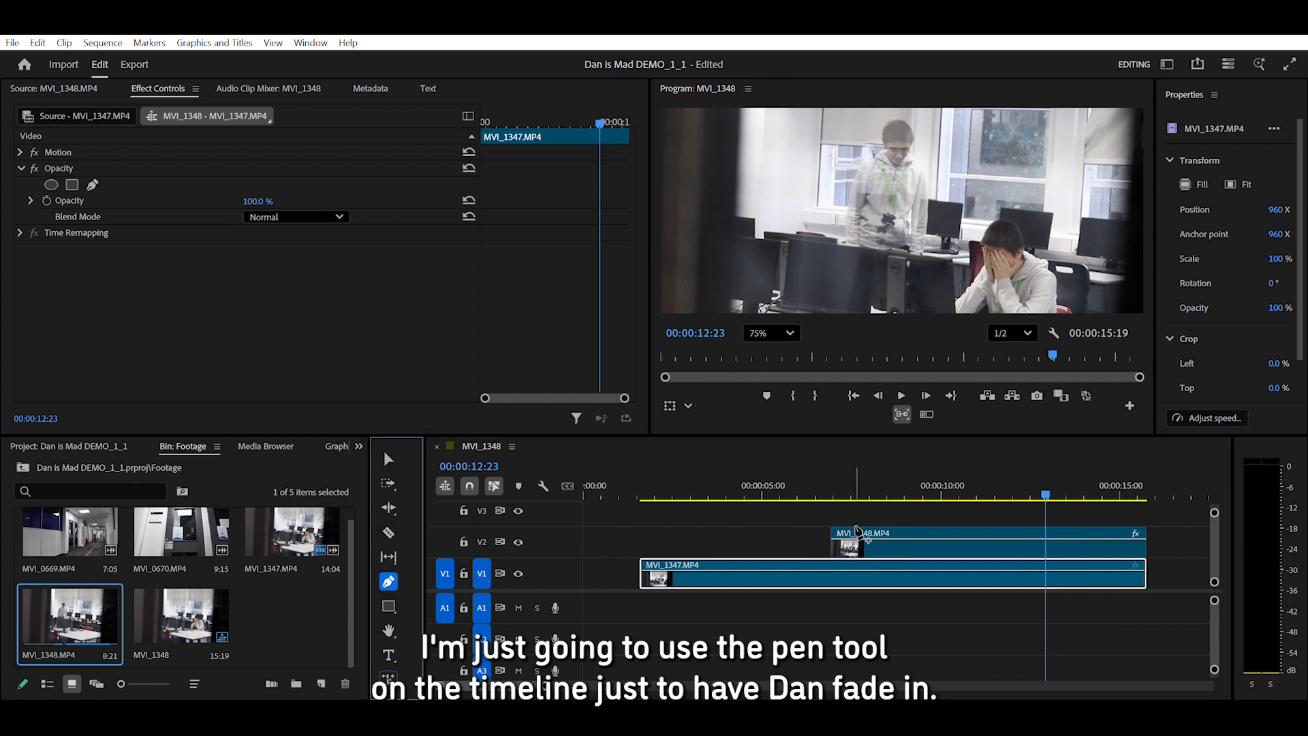
click(847, 531)
key(space)
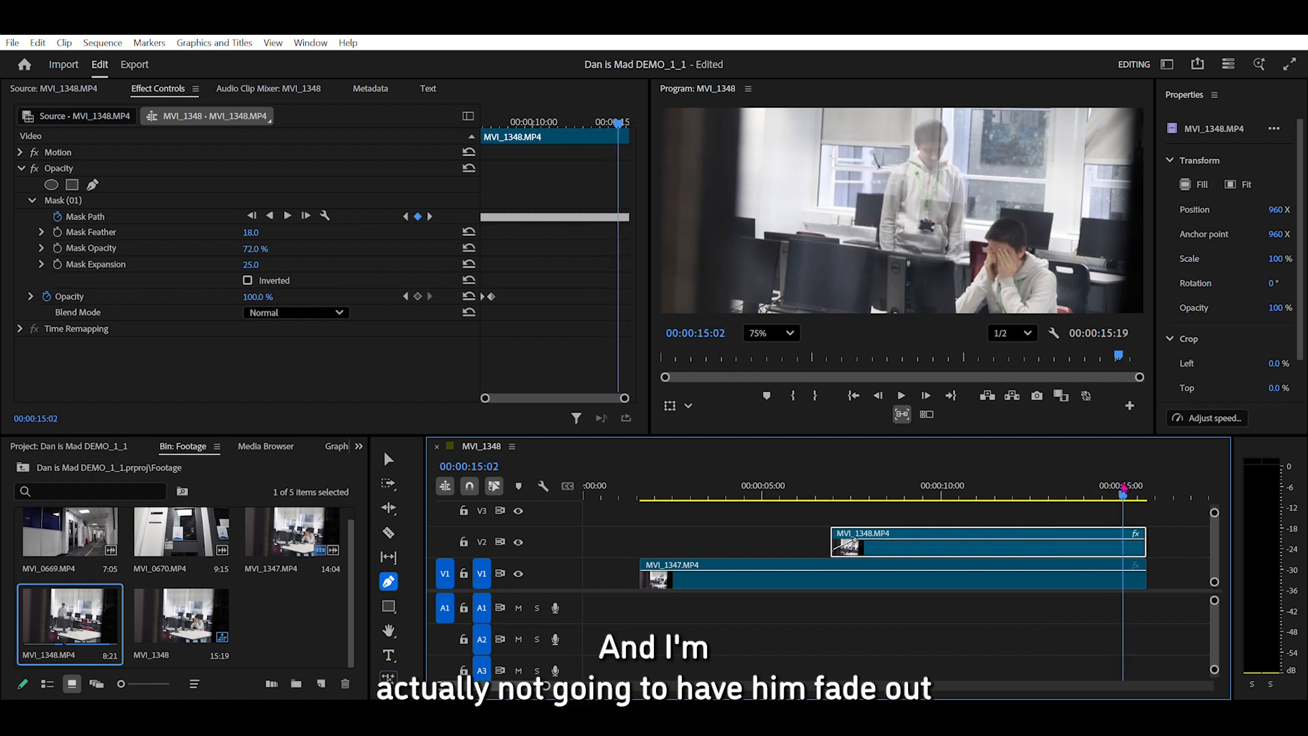
drag(1149, 483, 1114, 505)
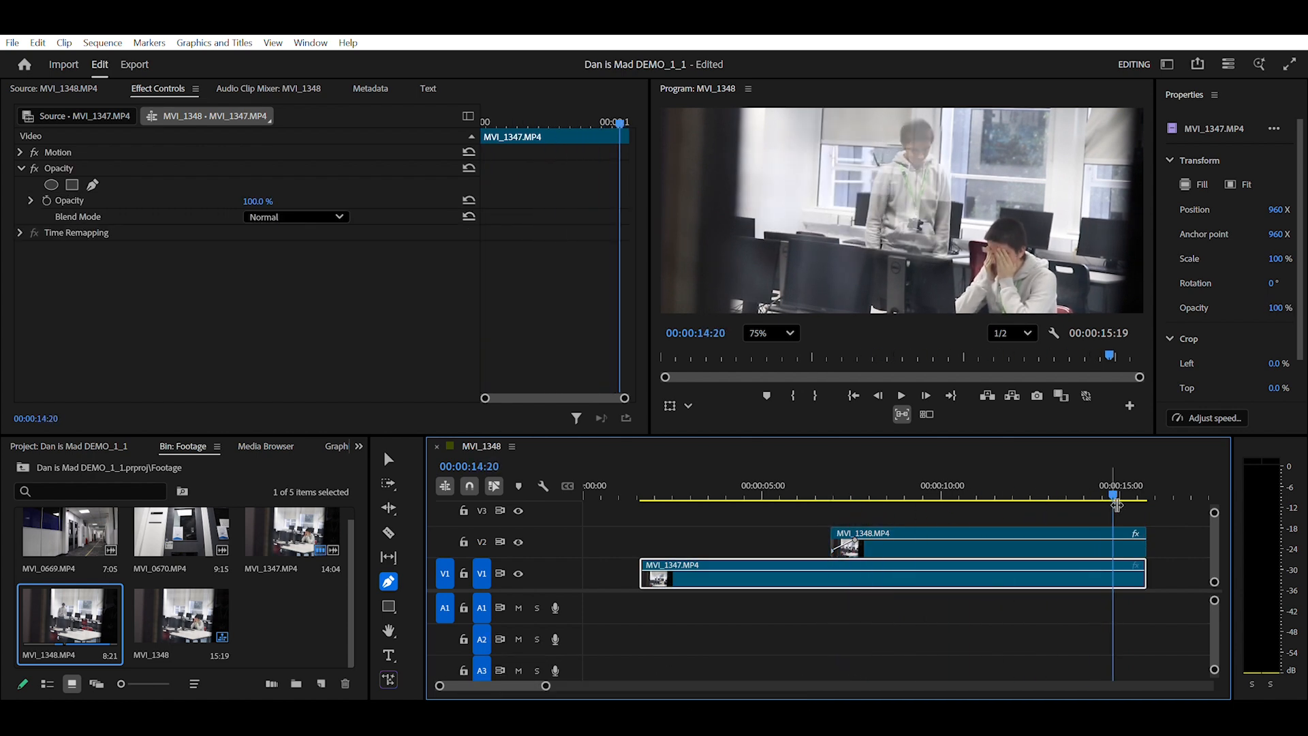